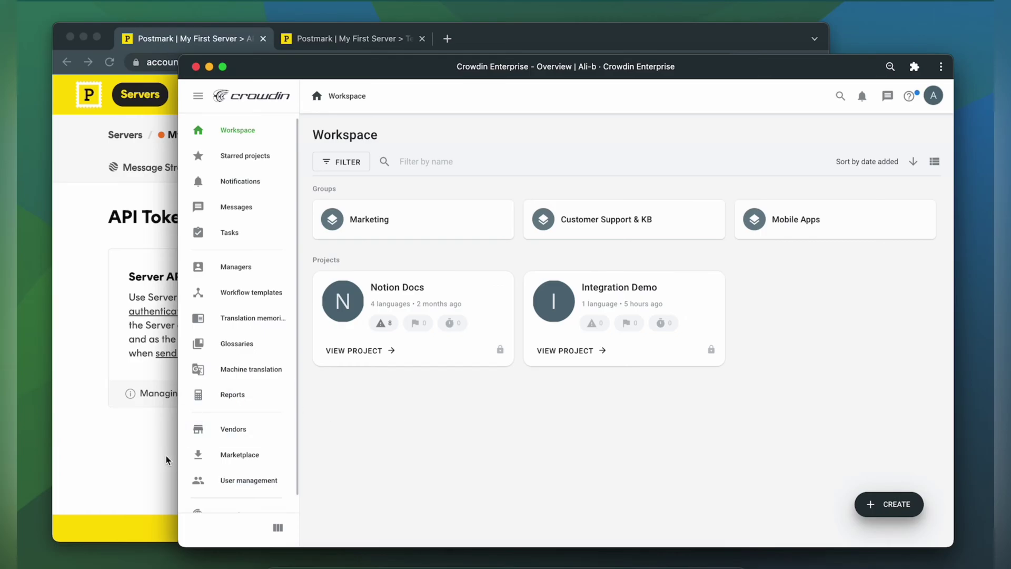
Step: Find Postmark in the Marketplace and confirm its installation for the organization
left_click(237, 456)
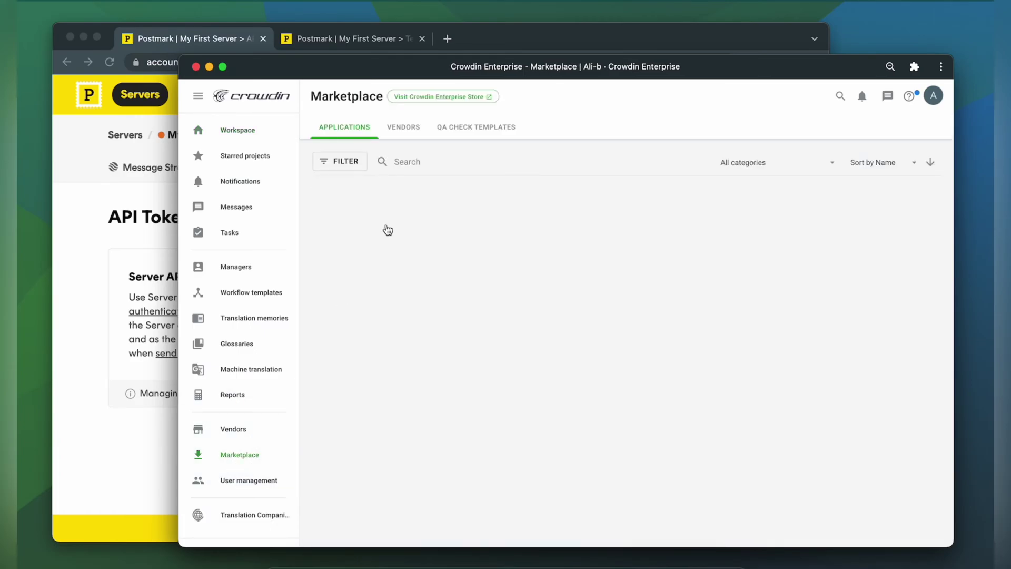
left_click(414, 163)
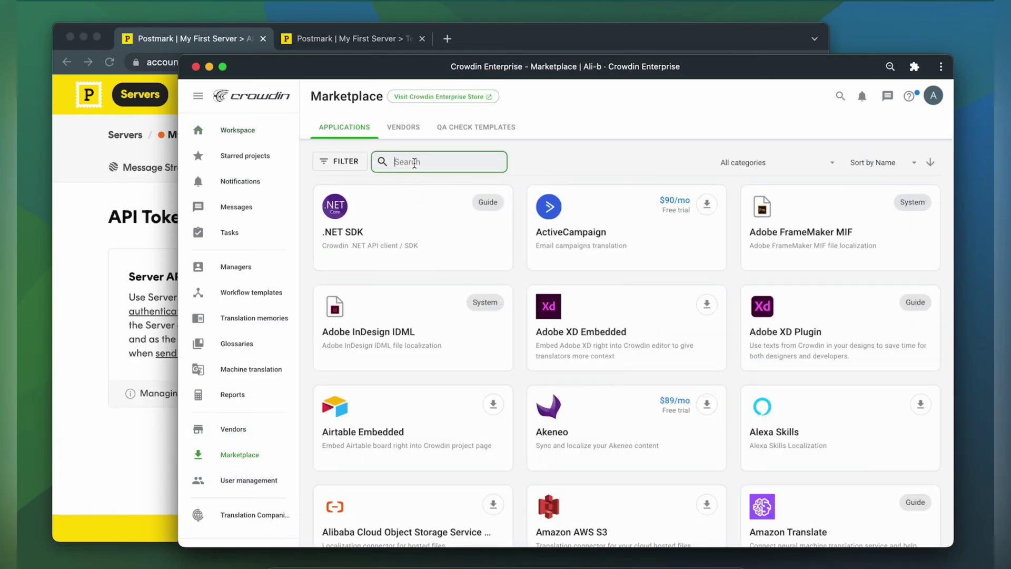
type("postm")
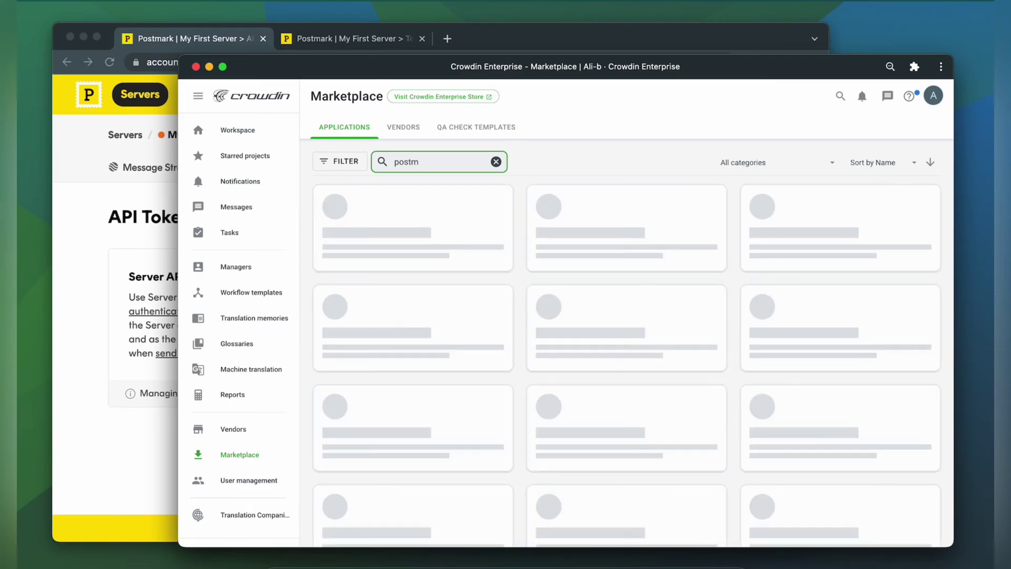
left_click(492, 204)
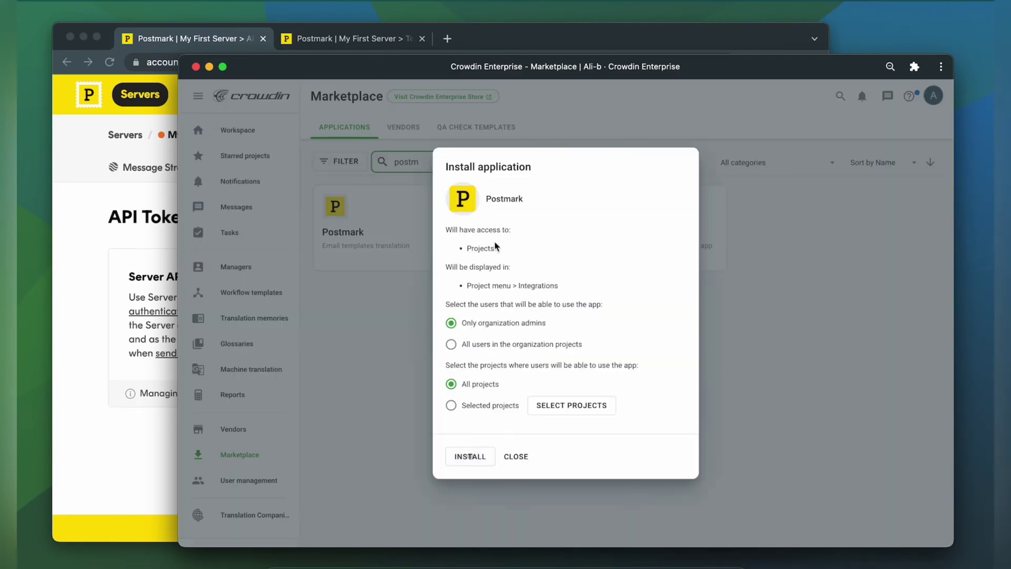
left_click(475, 456)
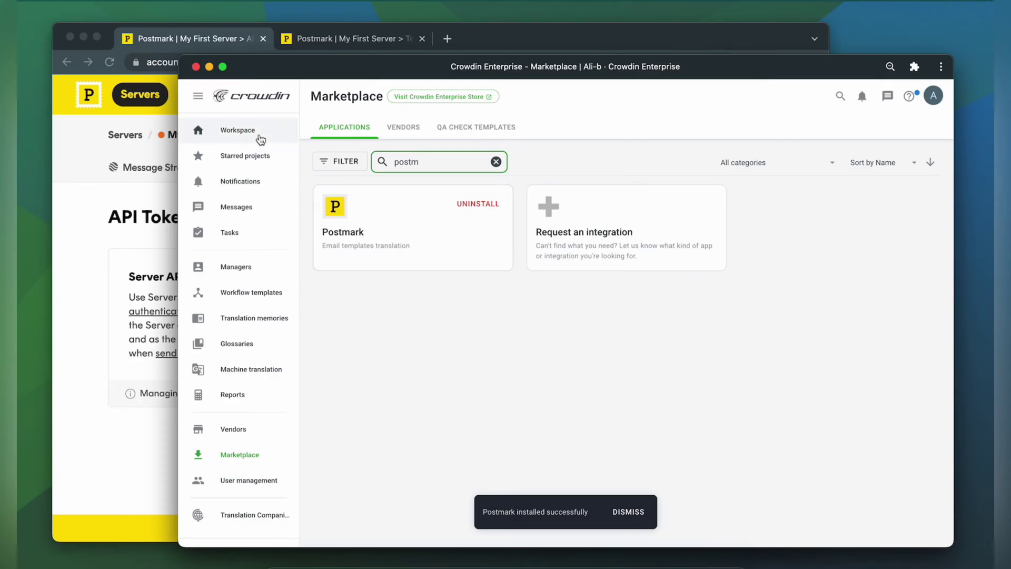
Step: From the workspace, enter Integration Demo's integrations, filter by 'pos', and choose Postmark
left_click(199, 130)
left_click(624, 289)
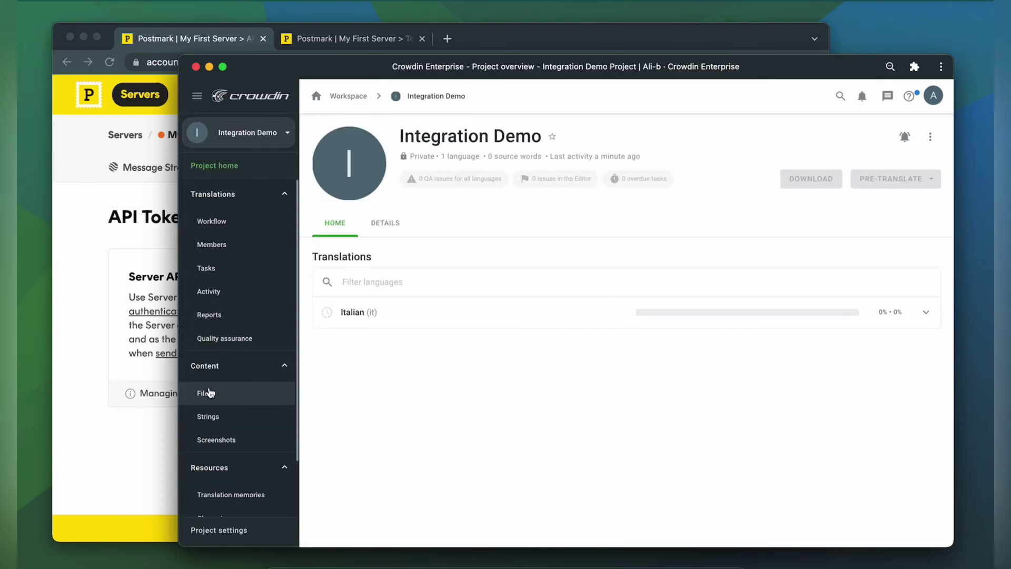
scroll(210, 389, "down", 2)
left_click(211, 506)
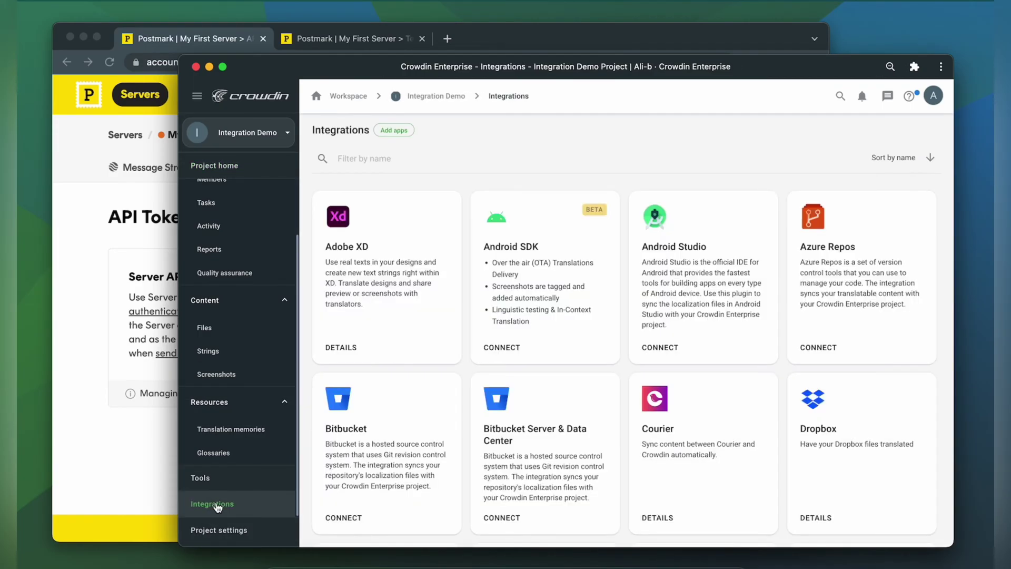
left_click(401, 156)
type("postm")
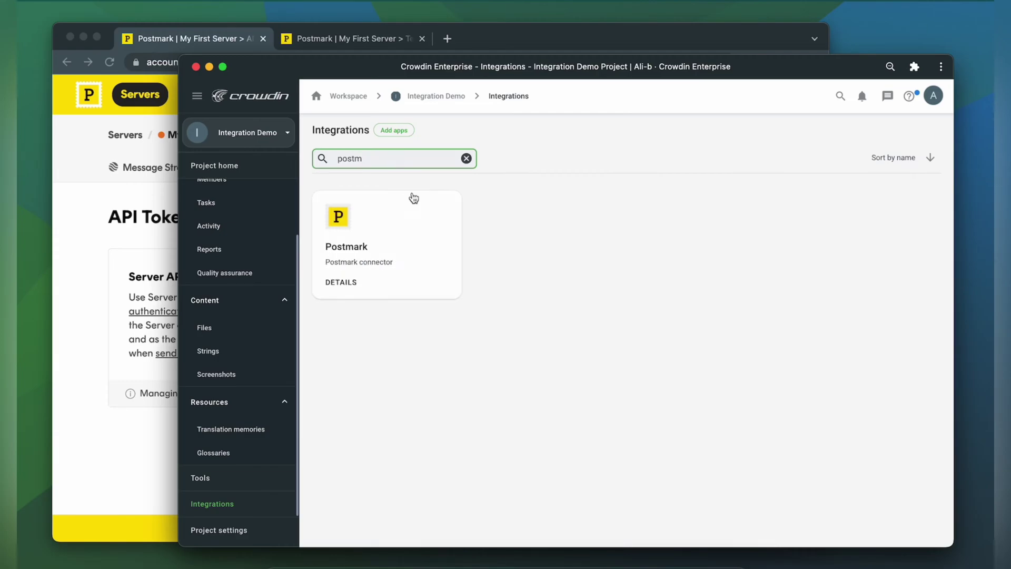
left_click(408, 221)
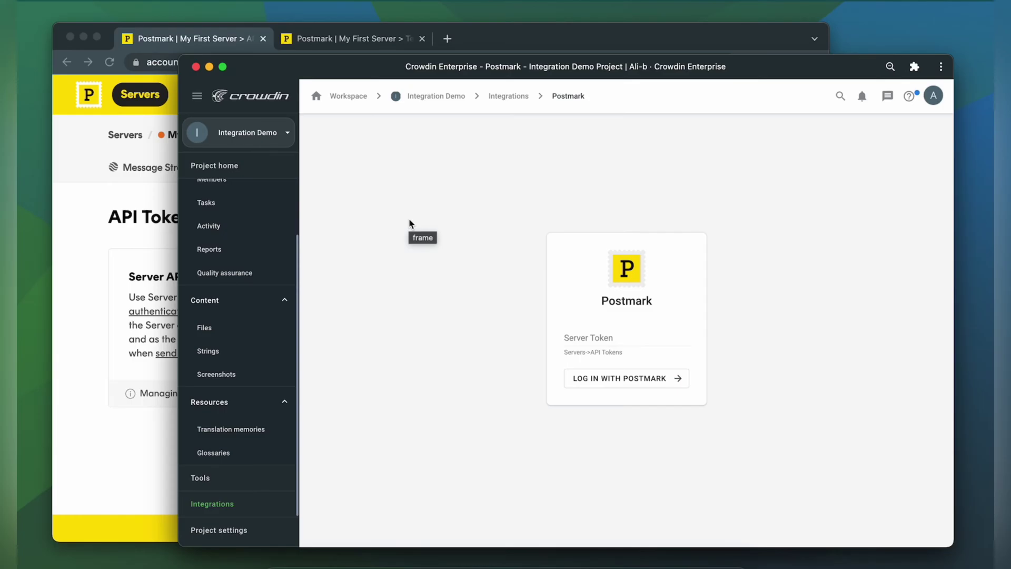
Step: Copy the server API token from Postmark, paste it as the Server Token, and log in
left_click(220, 40)
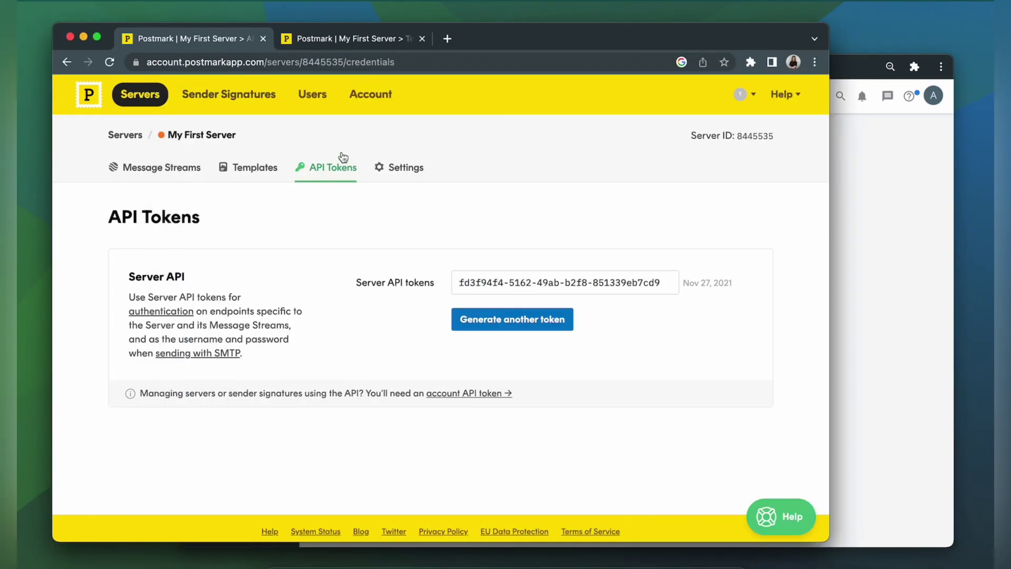
left_click(527, 284)
left_click(861, 291)
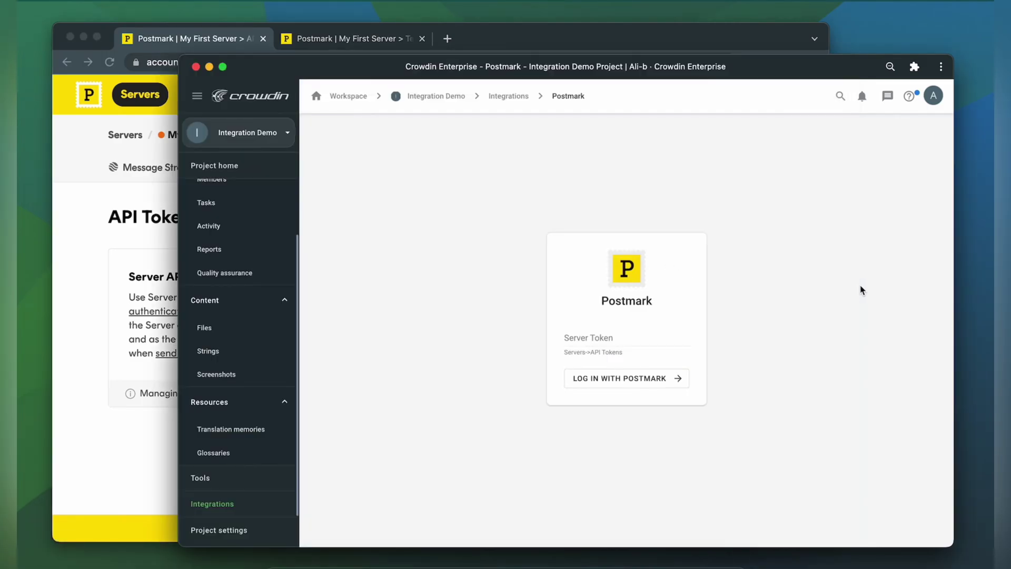
left_click(617, 338)
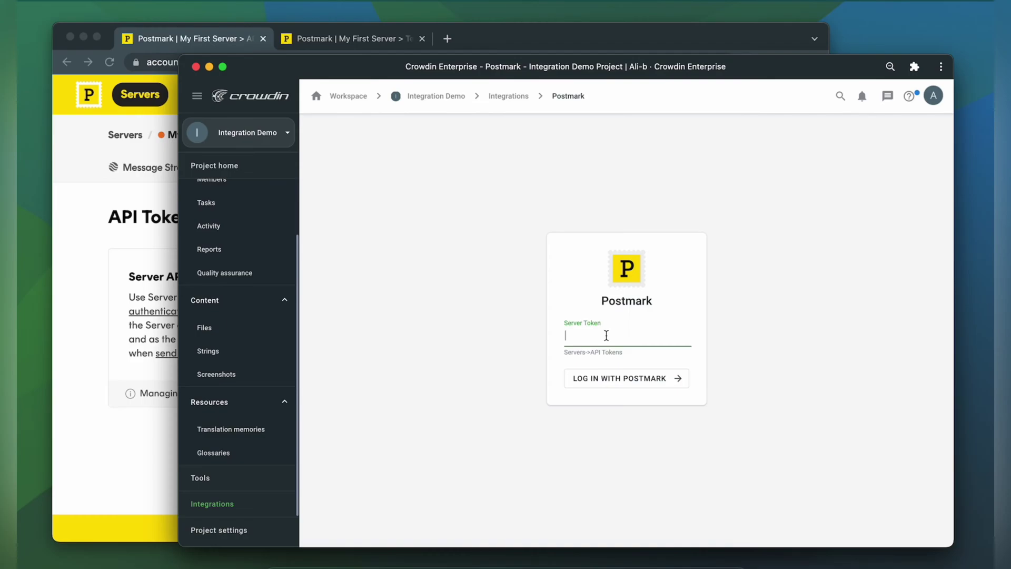
key("super+v")
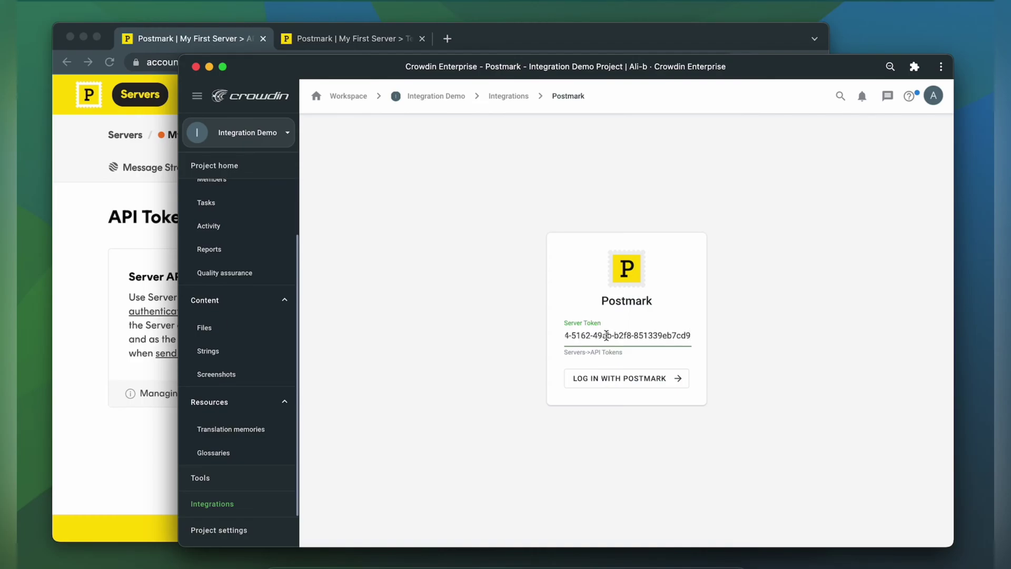
left_click(609, 380)
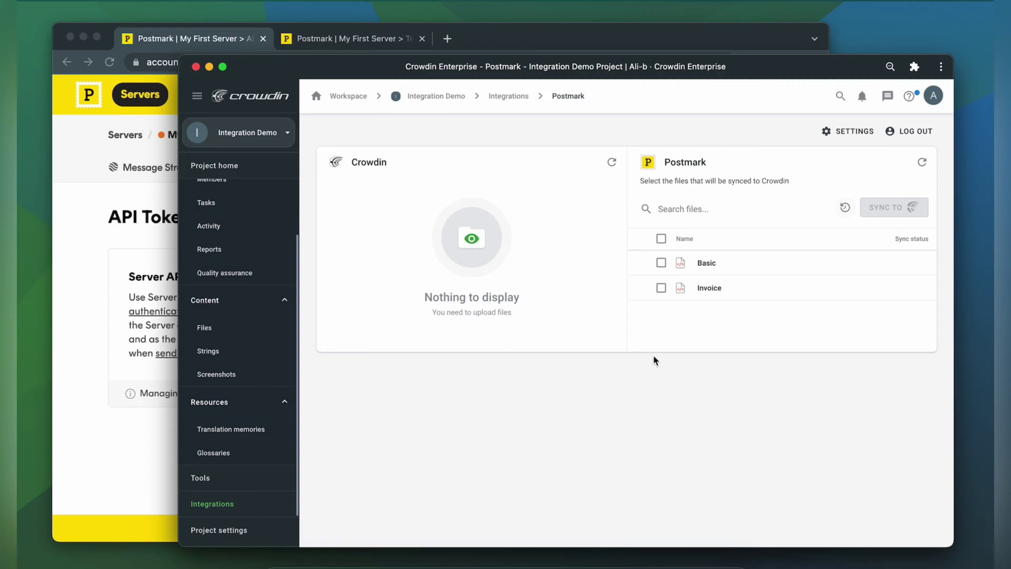
Step: Select Basic and Invoice, sync them to Crowdin, and expand Invoice's translations
left_click(661, 288)
left_click(661, 264)
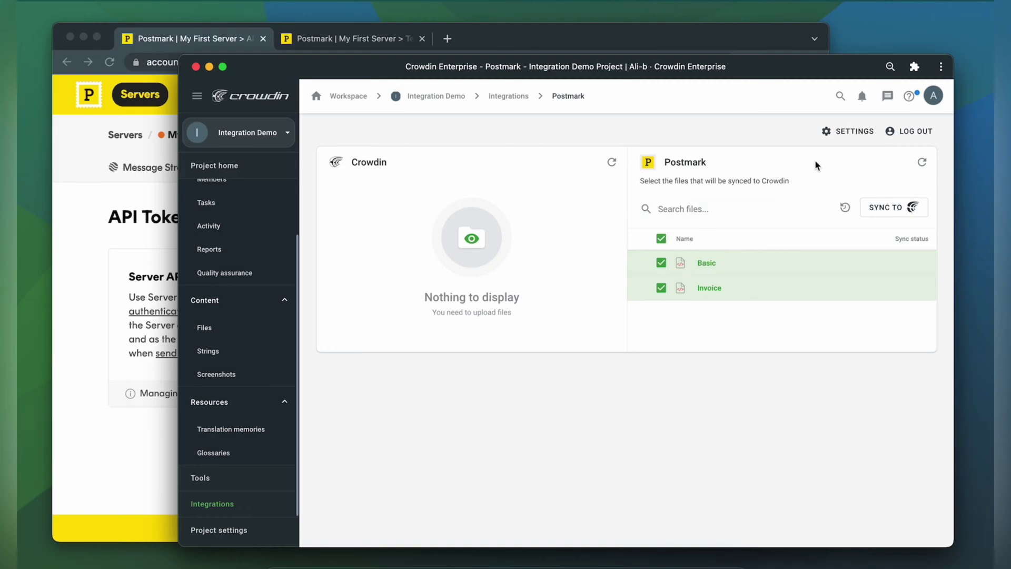
left_click(904, 208)
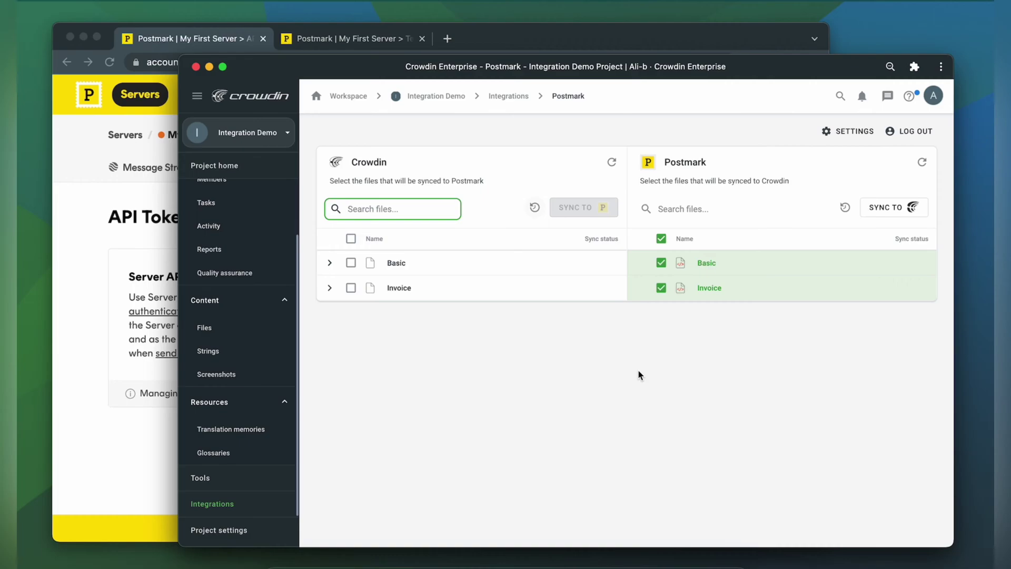
left_click(328, 290)
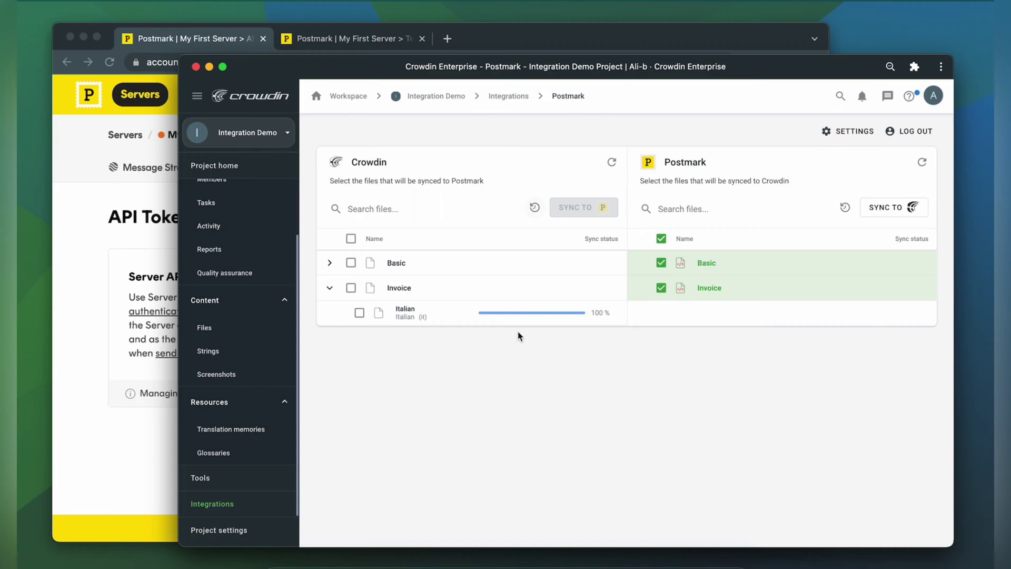
Step: From Project home, open the Italian language and a file in the translation editor
left_click(261, 167)
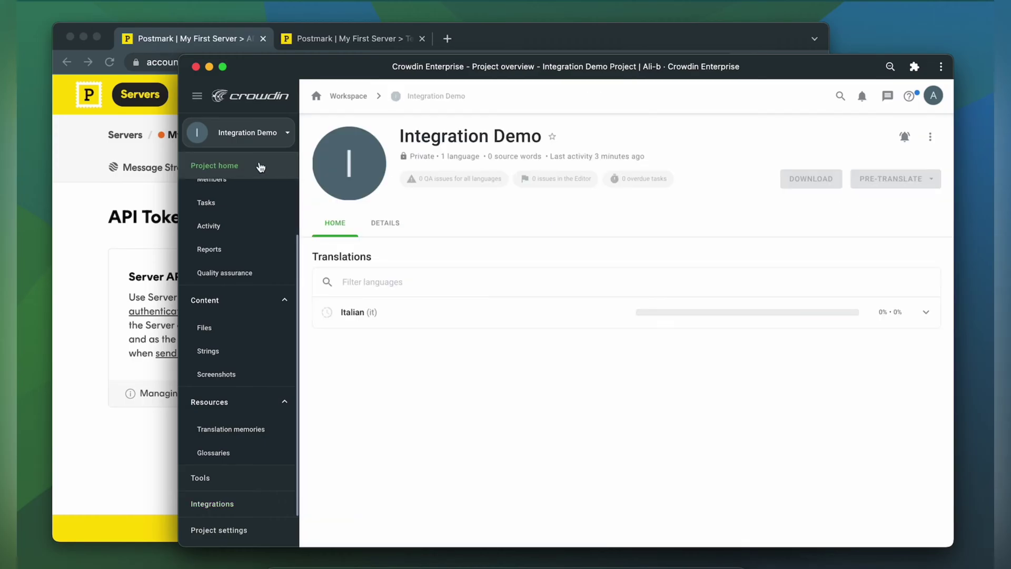
left_click(375, 316)
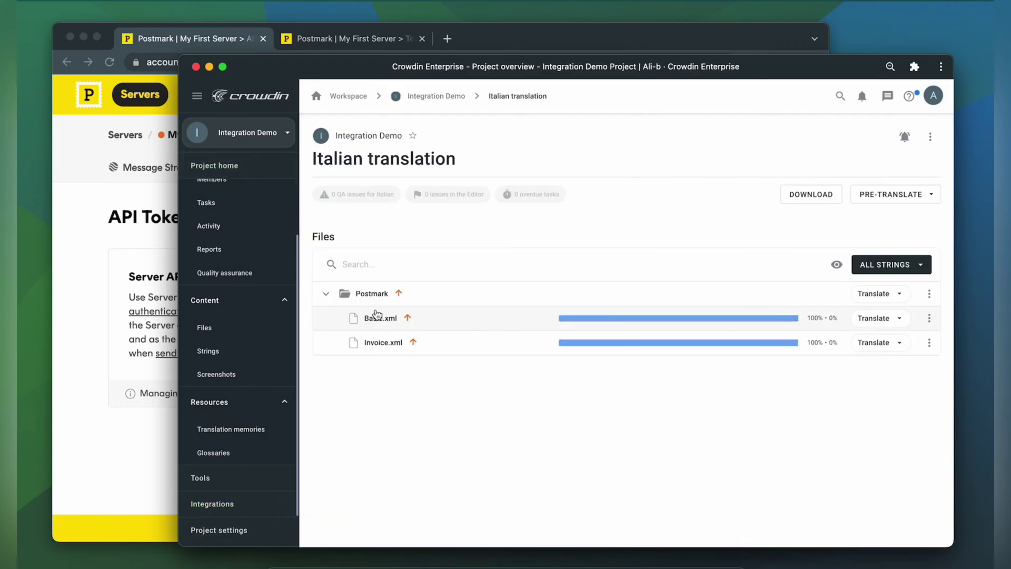
left_click(377, 345)
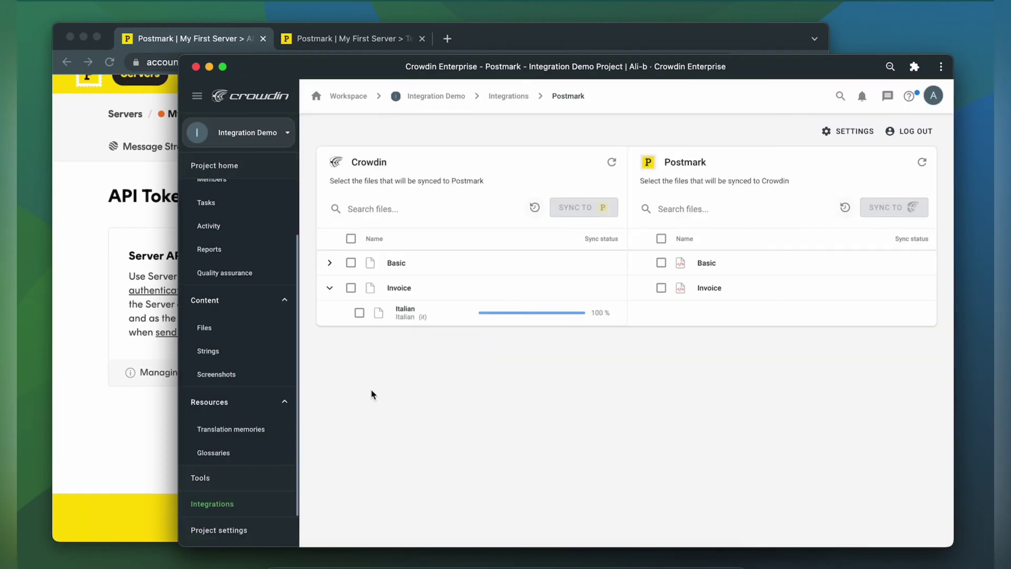
Step: Select Invoice's Italian translation and sync it to Postmark
left_click(360, 314)
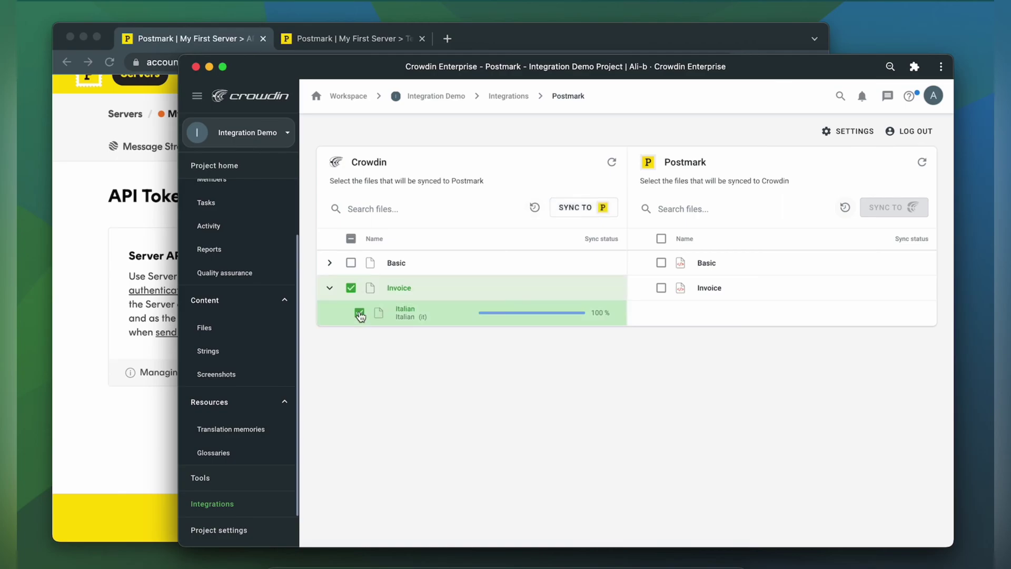
left_click(601, 208)
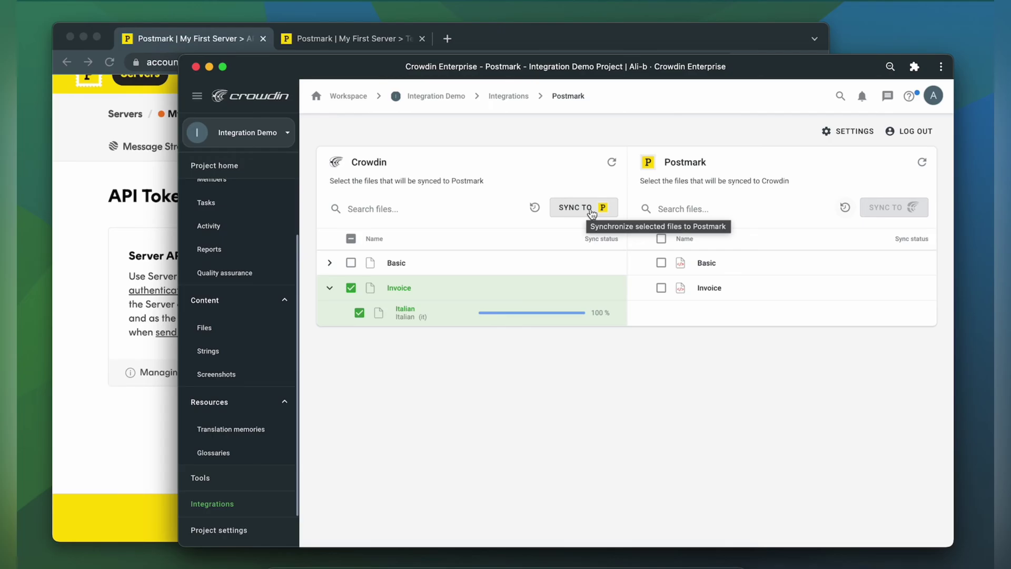
Step: Reload Postmark's Templates page, open [it] Invoice, and preview the Italian email
left_click(376, 41)
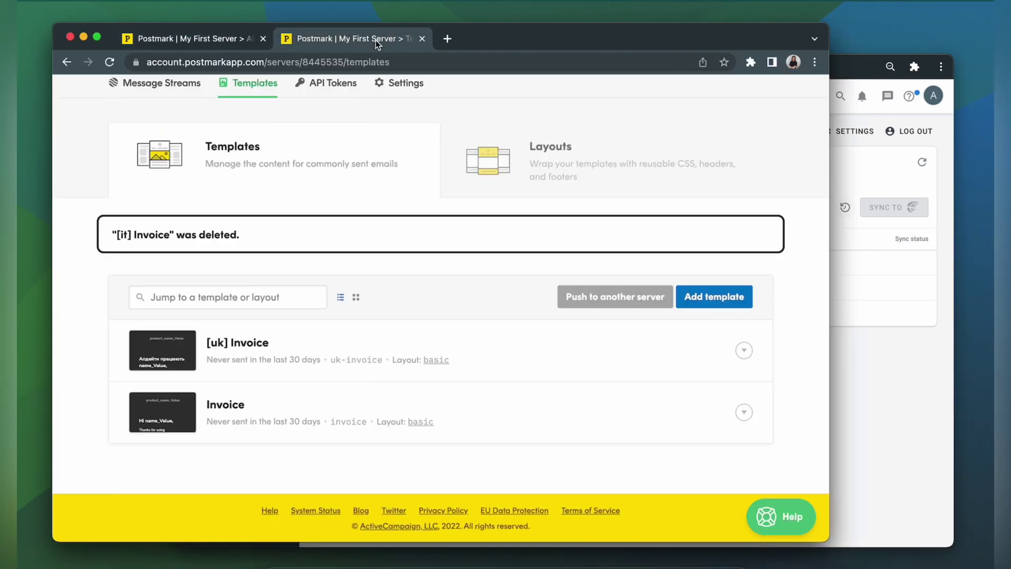
key("super+r")
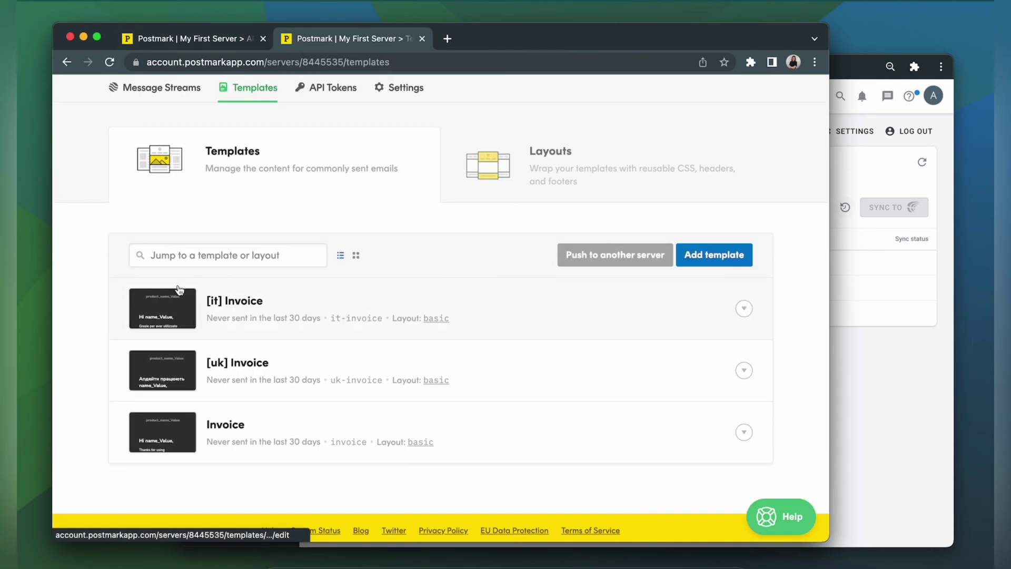
left_click(249, 306)
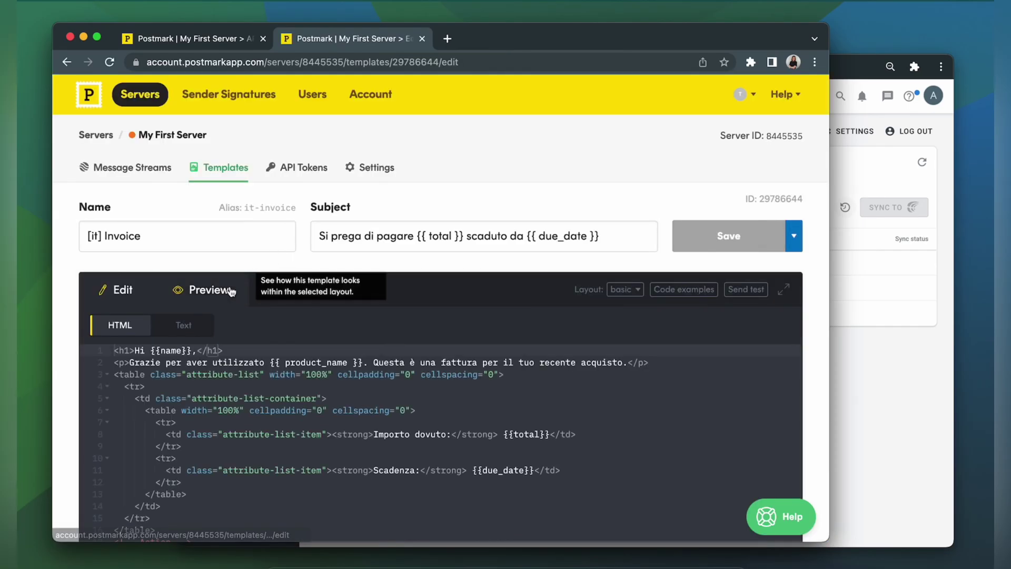
left_click(237, 289)
scroll(535, 208, "down", 5)
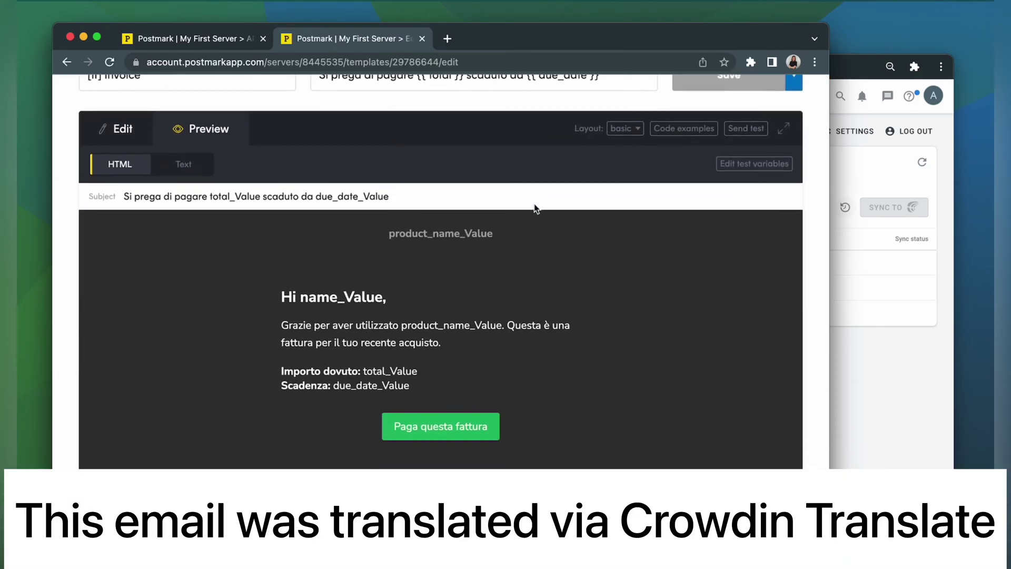